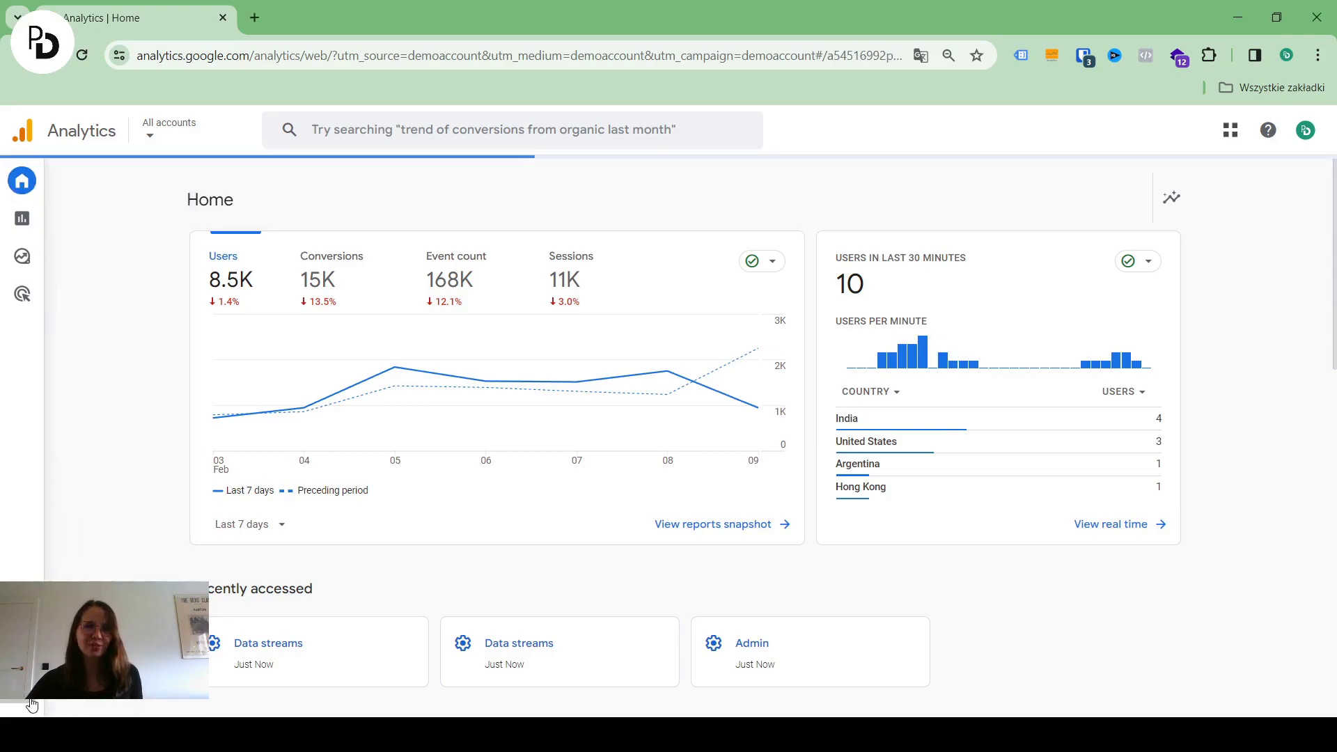
Go to the Admin settings for the Google Analytics account and property.
{"action": "left_click", "coordinate": [752, 643]}
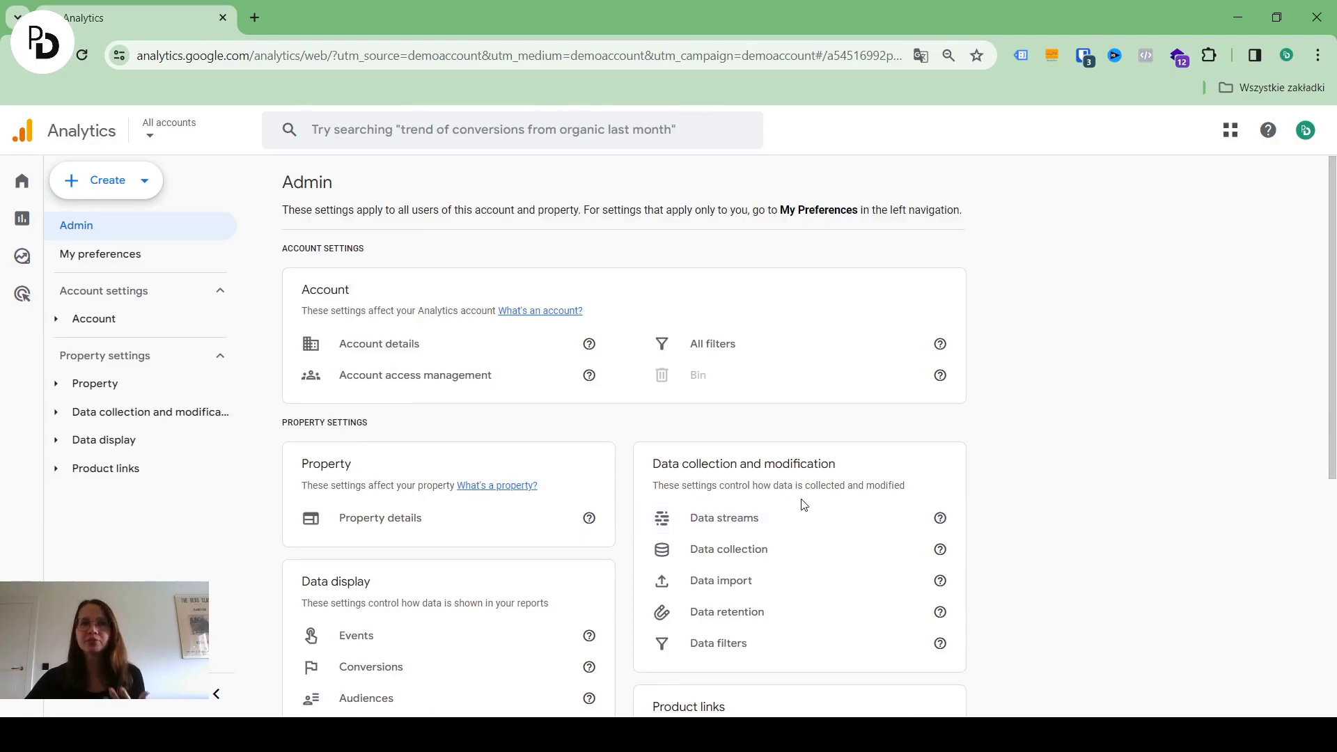
Show the Data streams list for the property under Data collection and modification.
{"action": "left_click", "coordinate": [748, 523]}
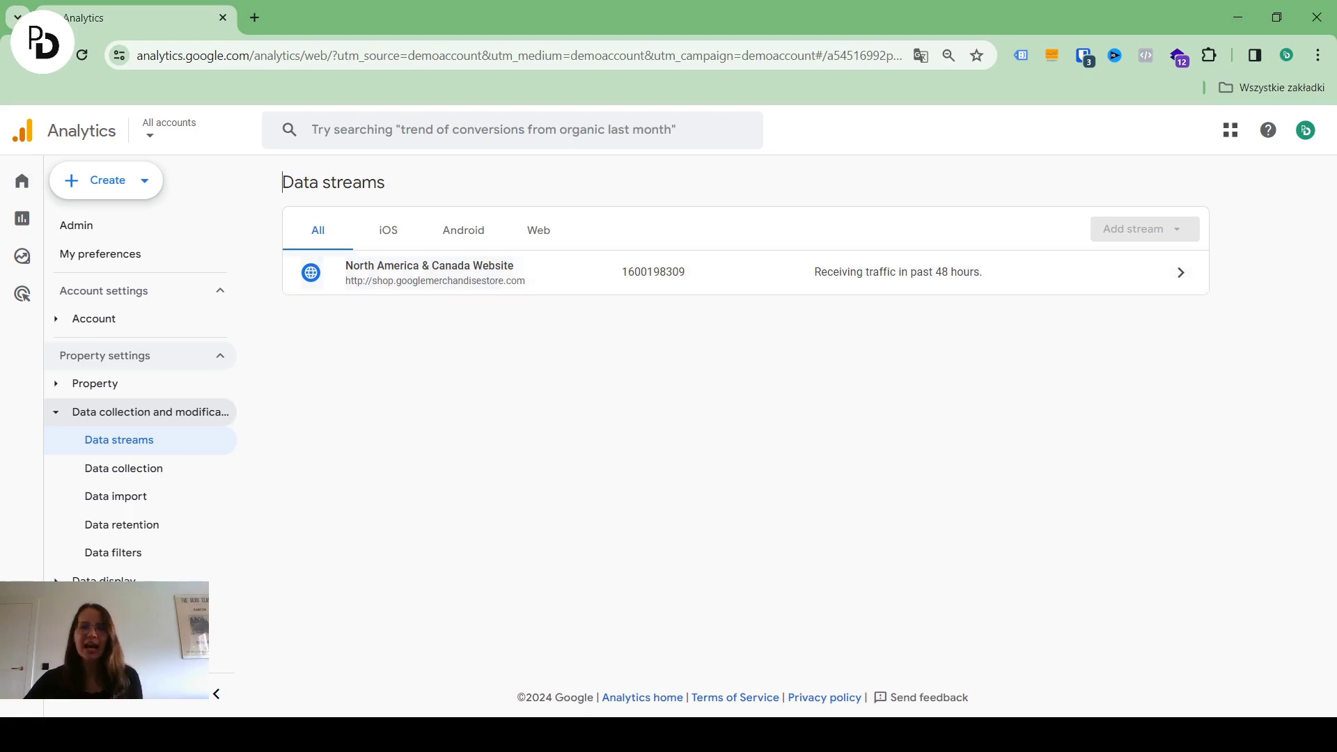
Select the North America & Canada Website stream to reveal measurement ID G-PSW1MY7HB4.
{"action": "left_click", "coordinate": [1174, 285]}
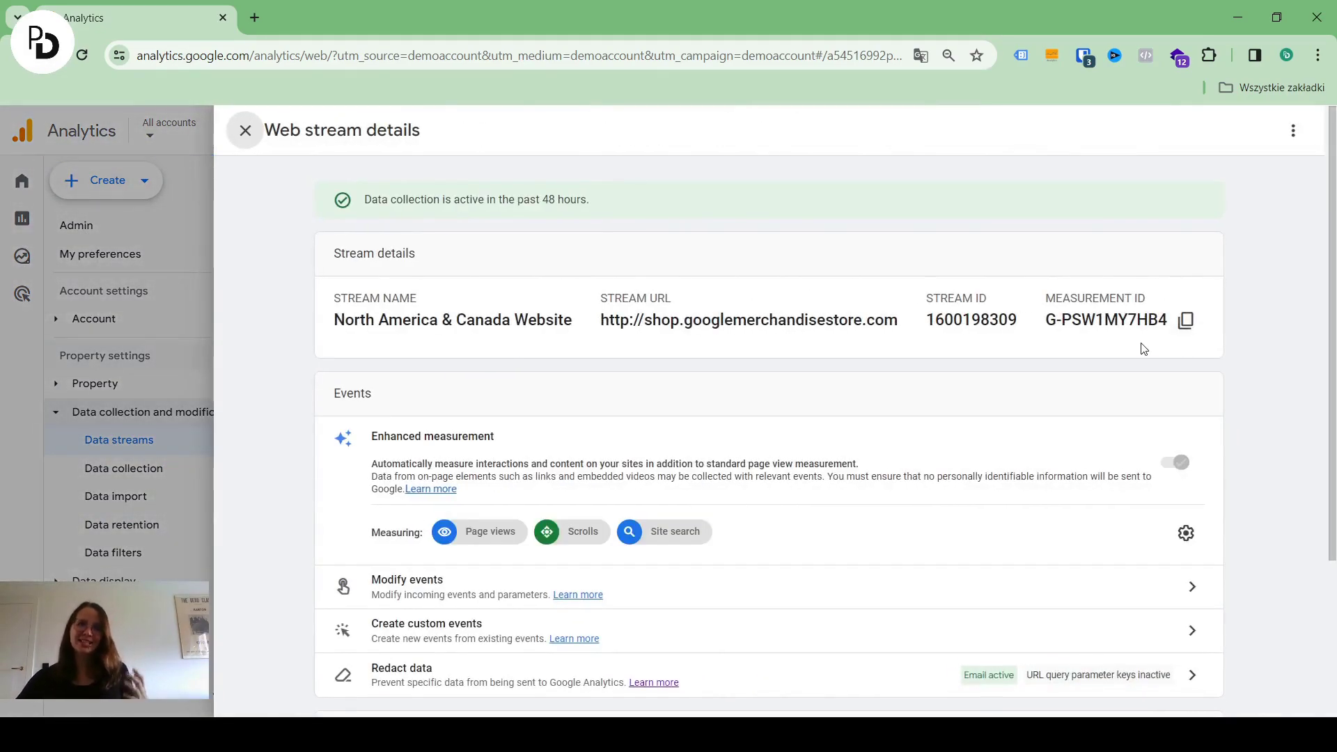